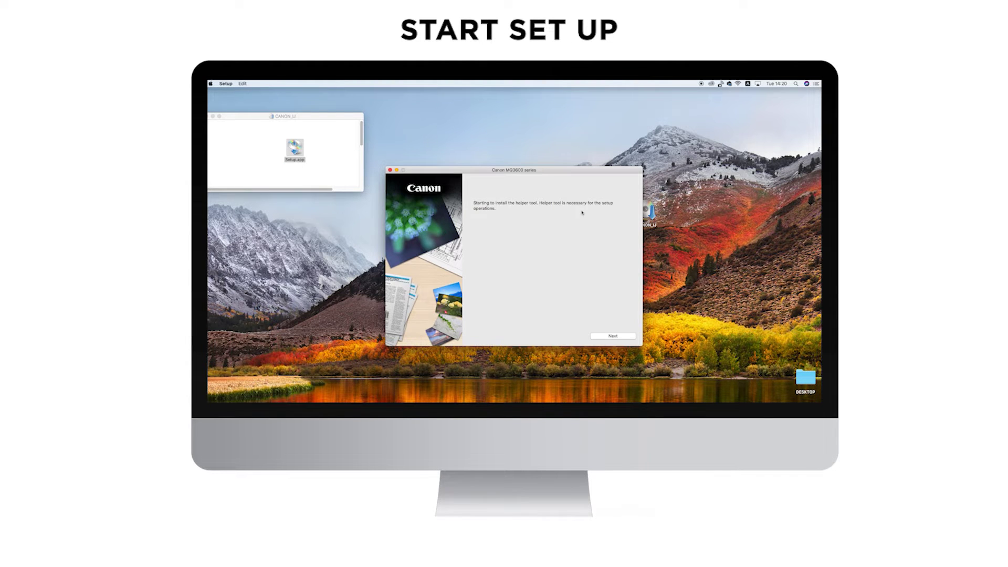
Step: Install the setup helper tool with the admin password and start the printer setup
click(613, 337)
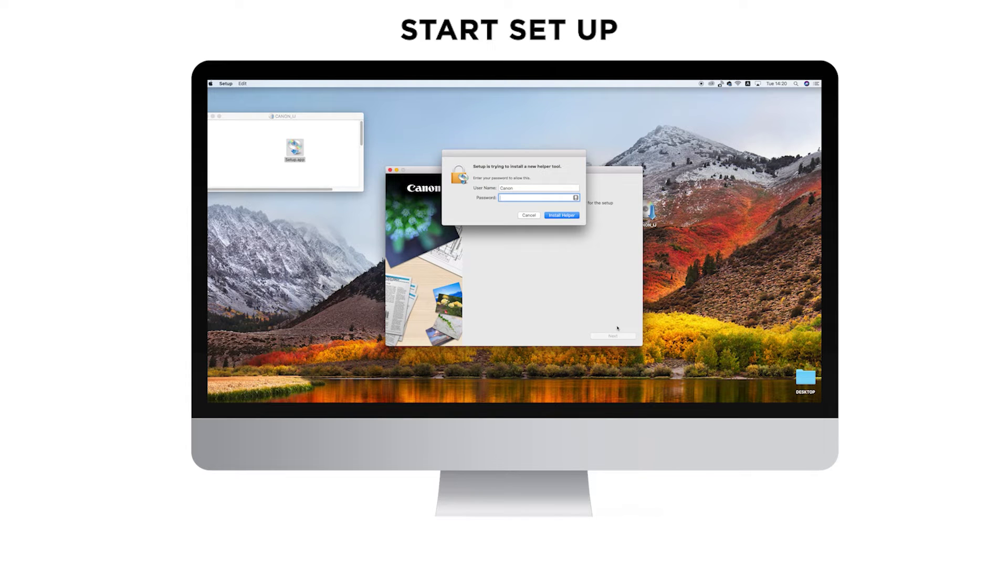
key(Return)
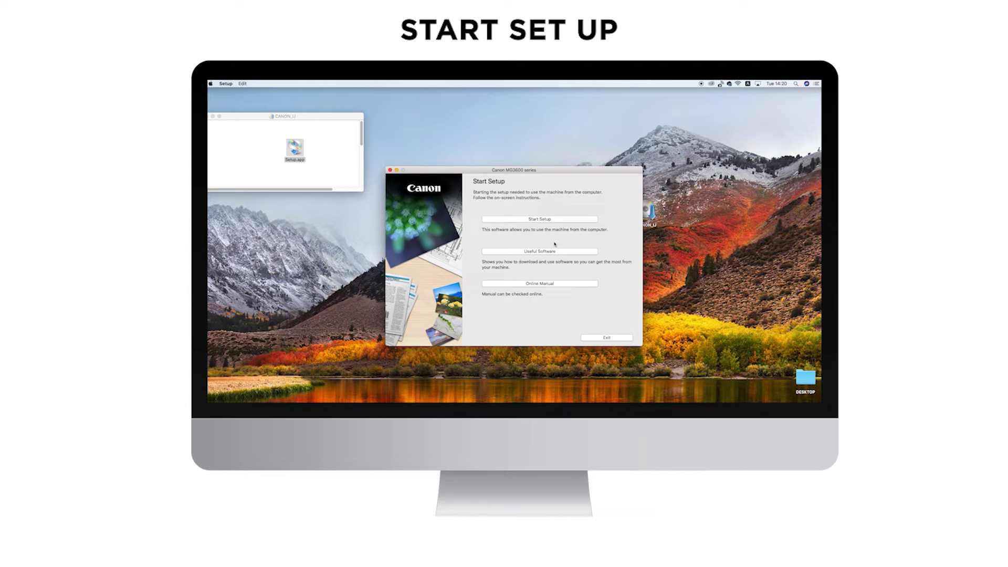
click(557, 220)
click(608, 337)
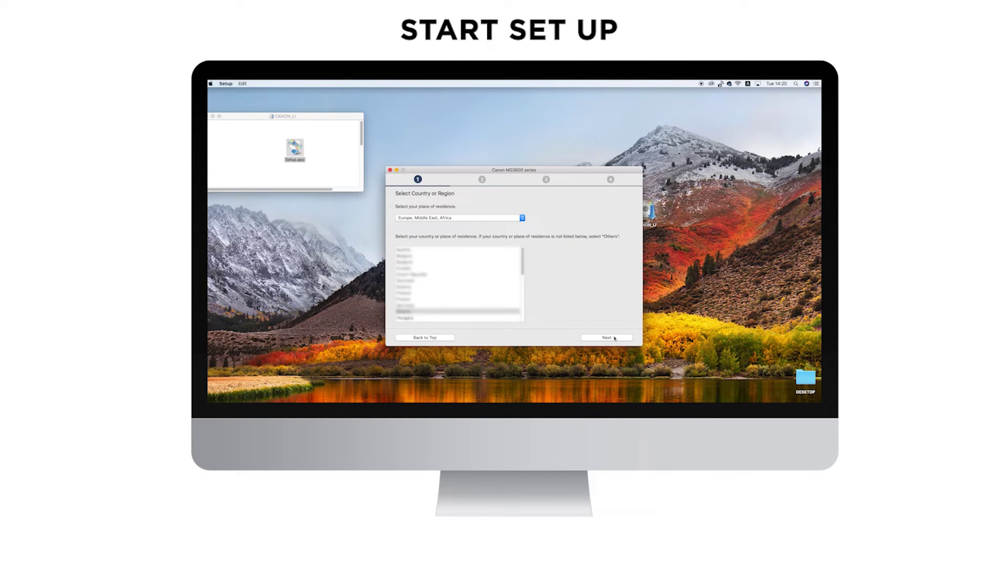
Step: Confirm the region, accept the license agreement and agree to share product information with Canon
click(619, 339)
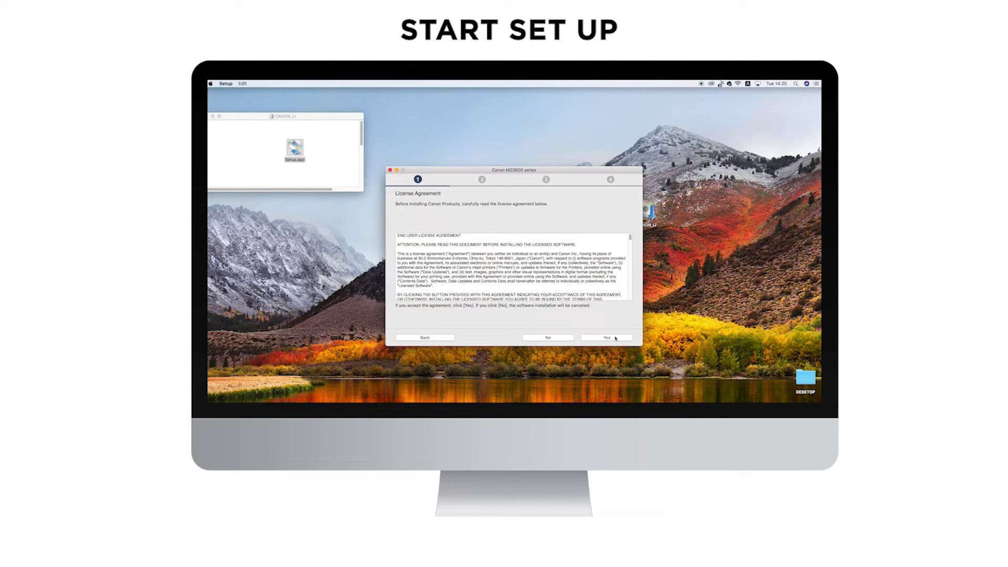
click(615, 338)
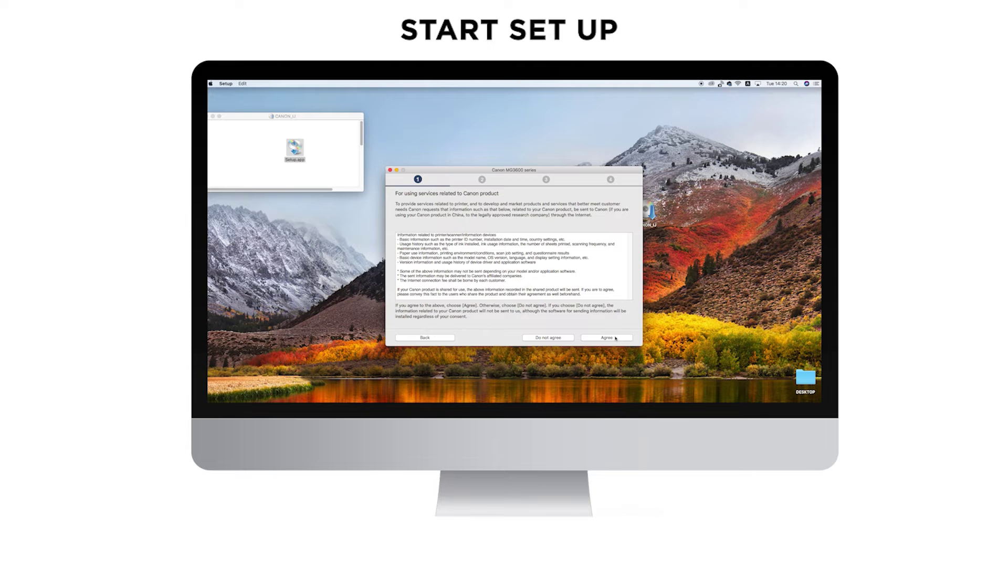
click(616, 338)
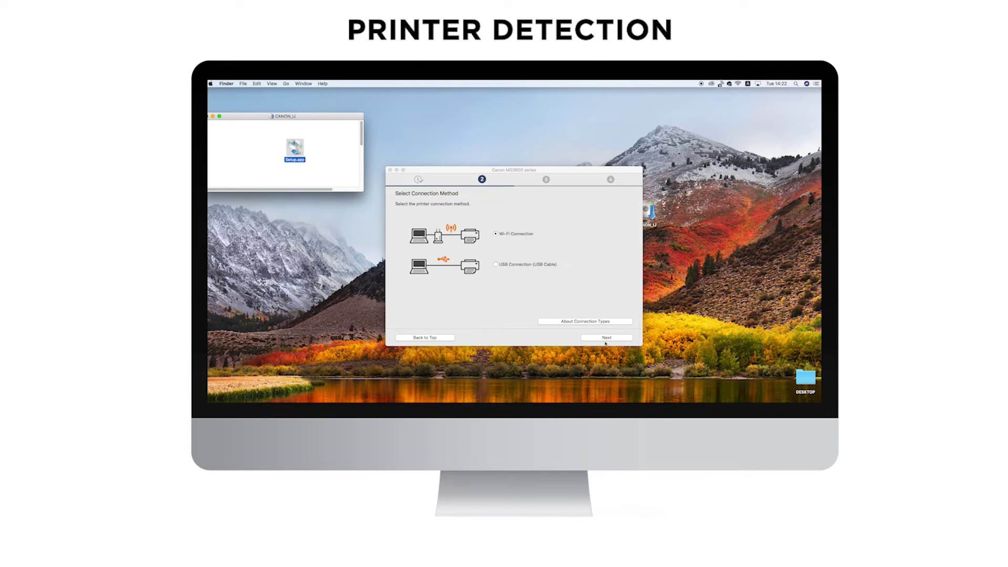
Step: Continue with Wi-Fi Connection as the printer's connection method
click(608, 340)
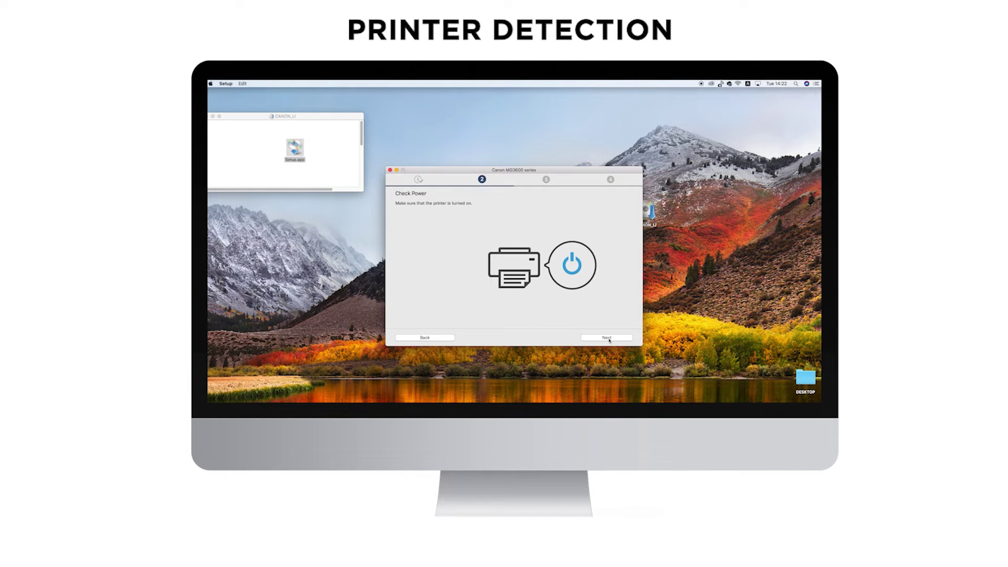
Step: Confirm the printer is powered on so setup can detect it over the network
click(607, 338)
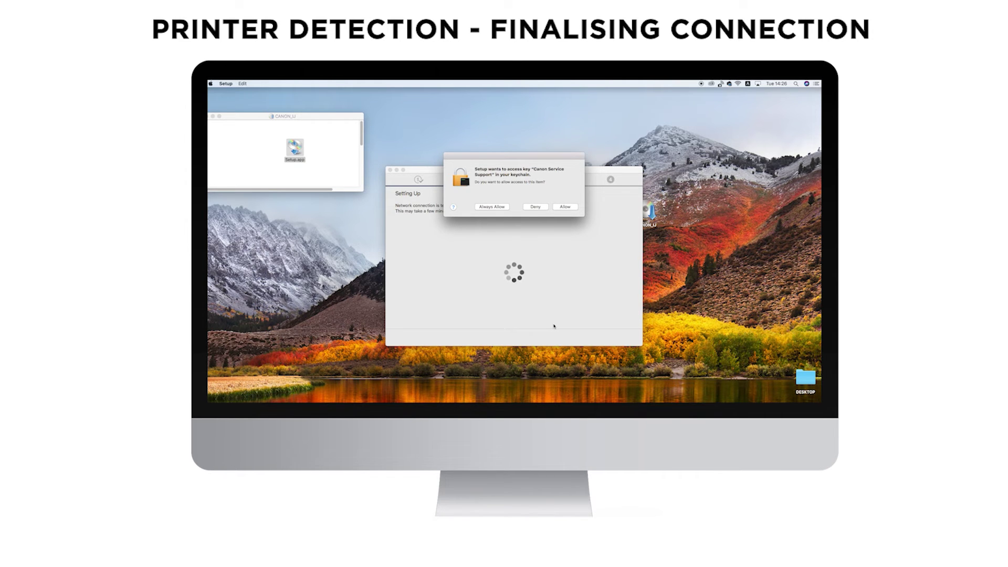
Step: Allow access to the Canon Service Support keychain item and proceed from the completed connection
click(562, 207)
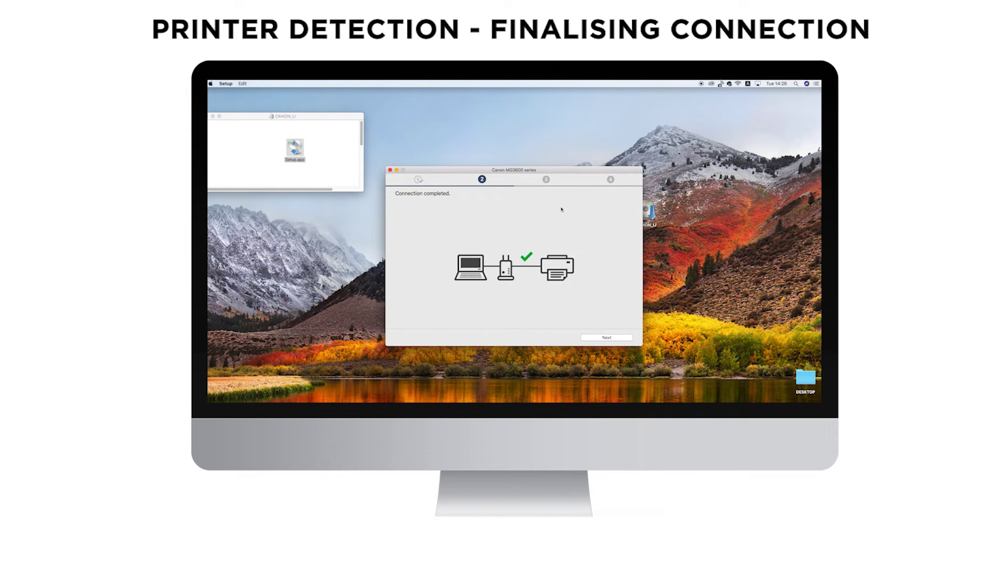
click(616, 340)
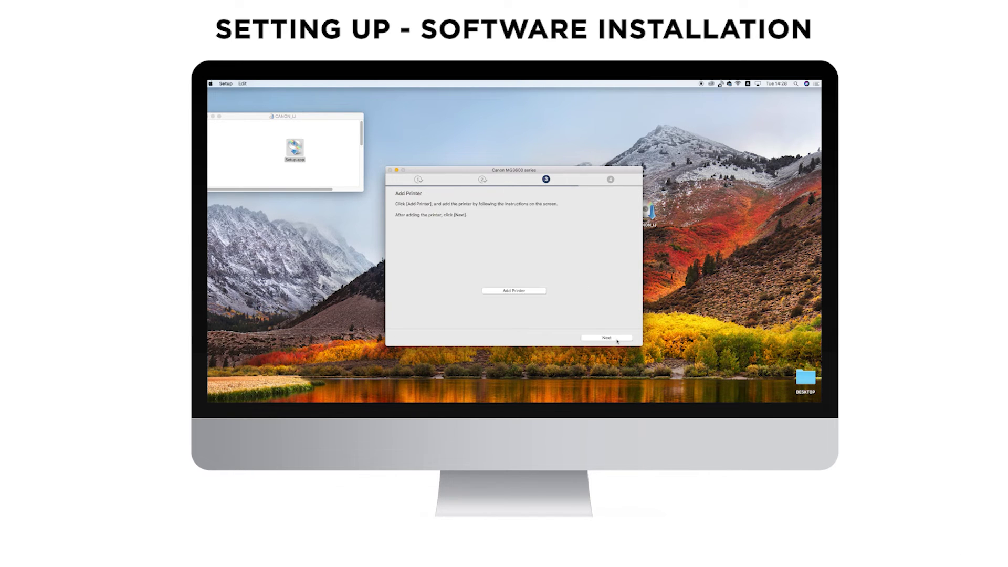
Step: Add the Canon MG3600 series as a printer on the Mac and continue
click(529, 296)
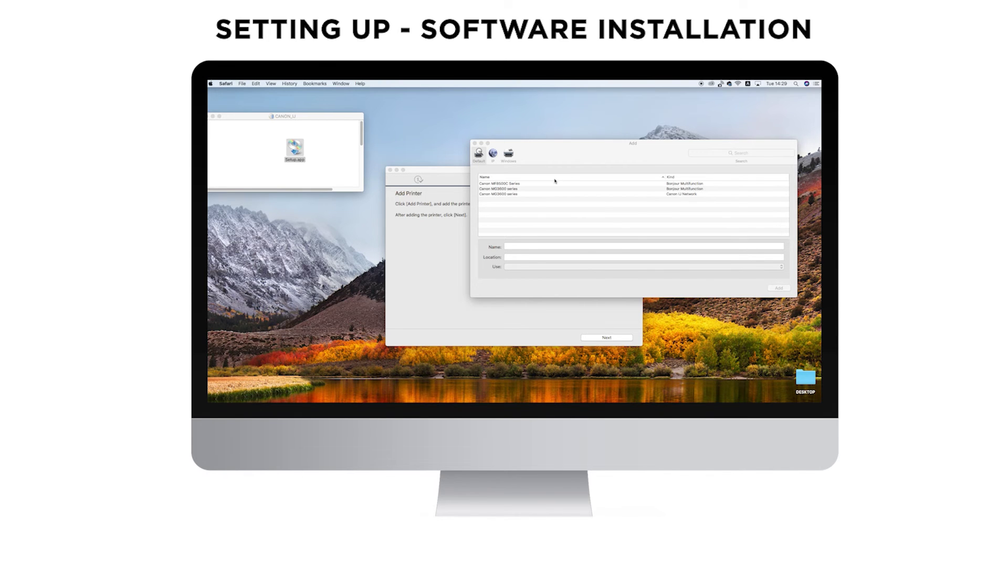
click(682, 193)
click(779, 288)
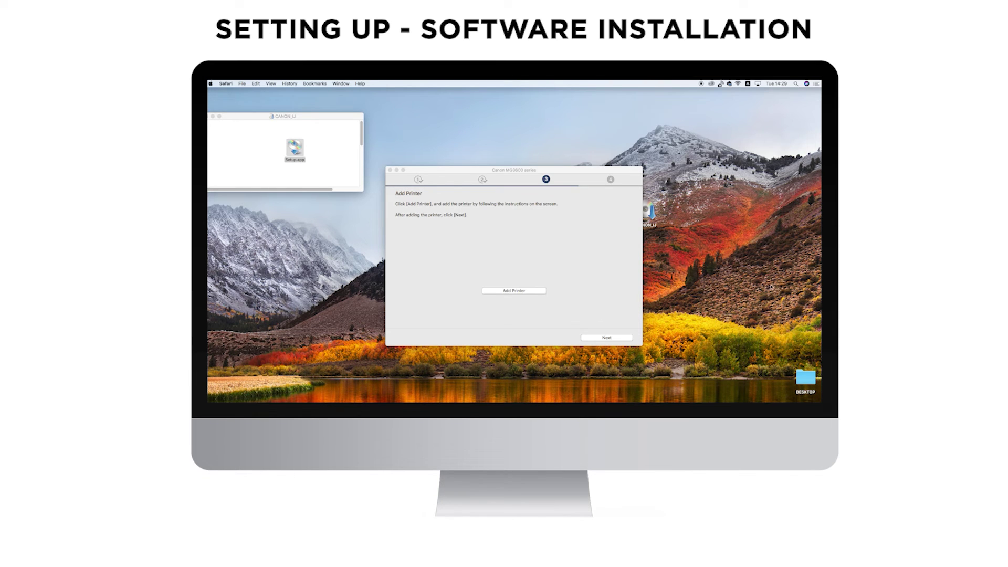
click(622, 340)
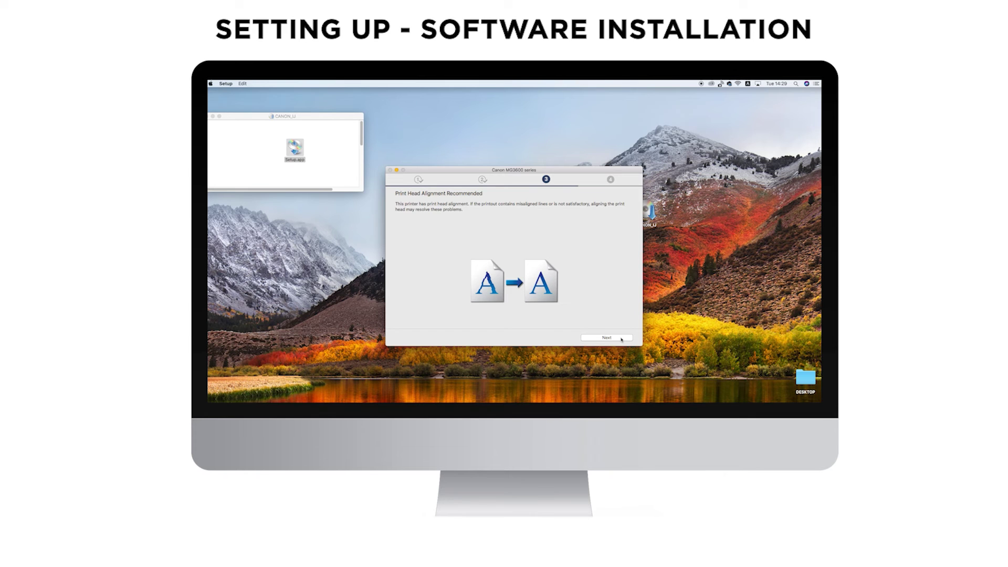
Step: Skip print head alignment and the test print, finishing printer setup
click(622, 339)
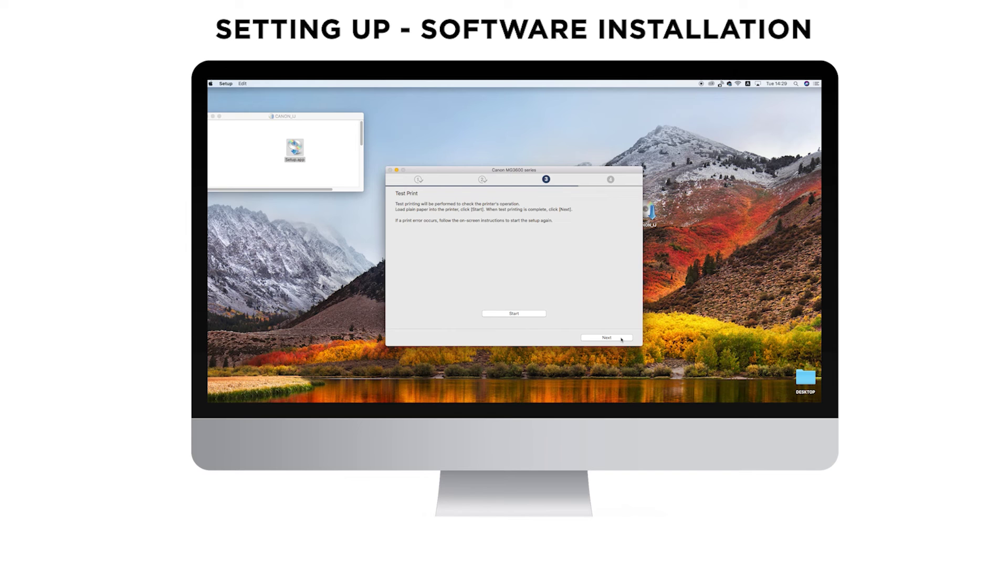
click(622, 339)
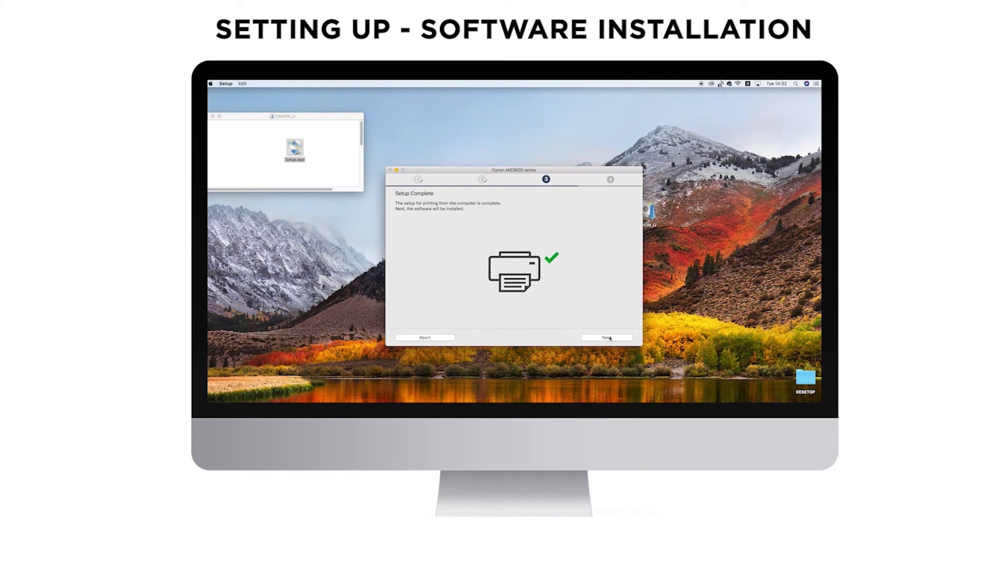
click(610, 339)
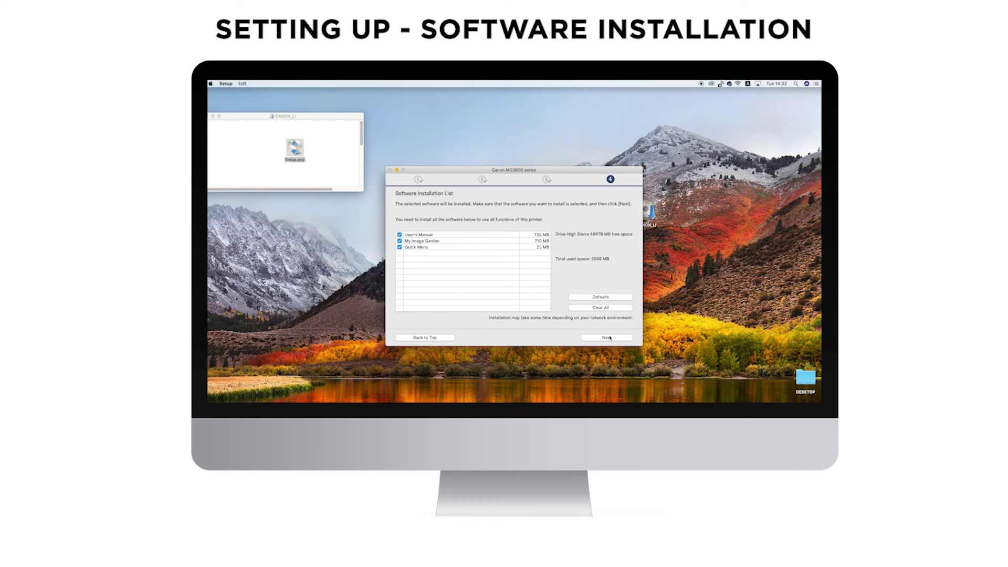
Step: Install the User's Manual, My Image Garden and Quick Menu with all items checked
click(610, 338)
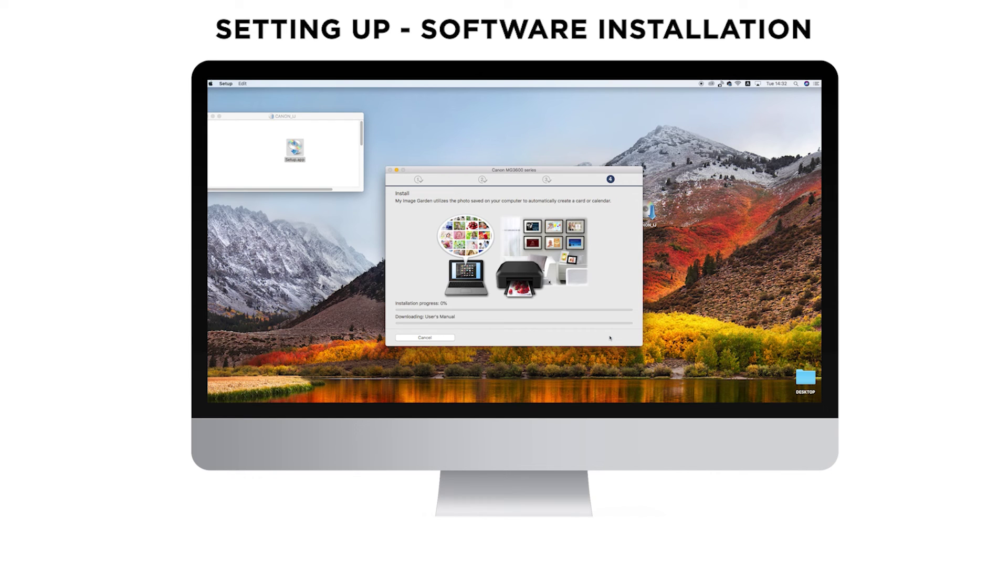